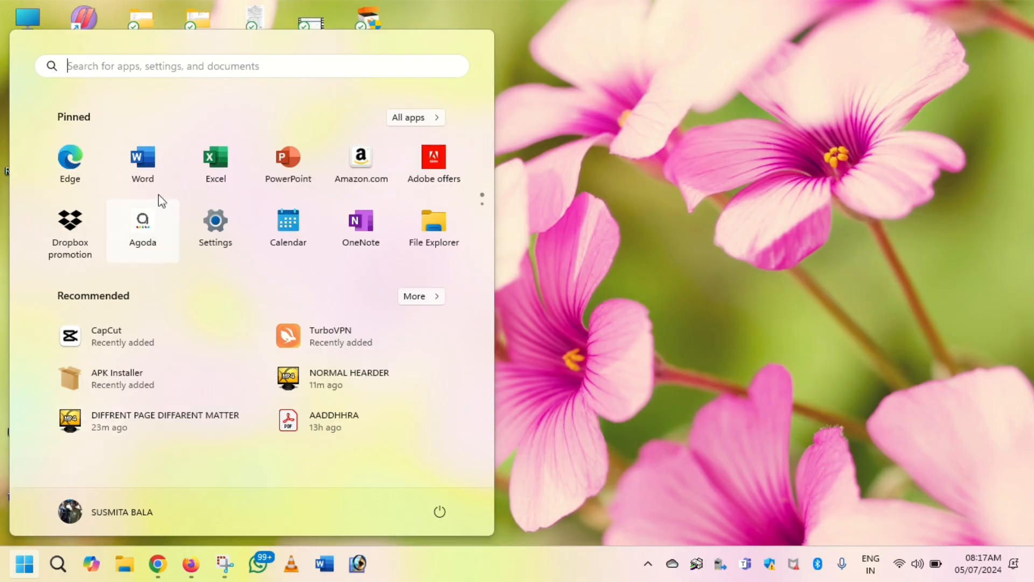
# Step: Open Word and create a new blank document
pyautogui.click(149, 163)
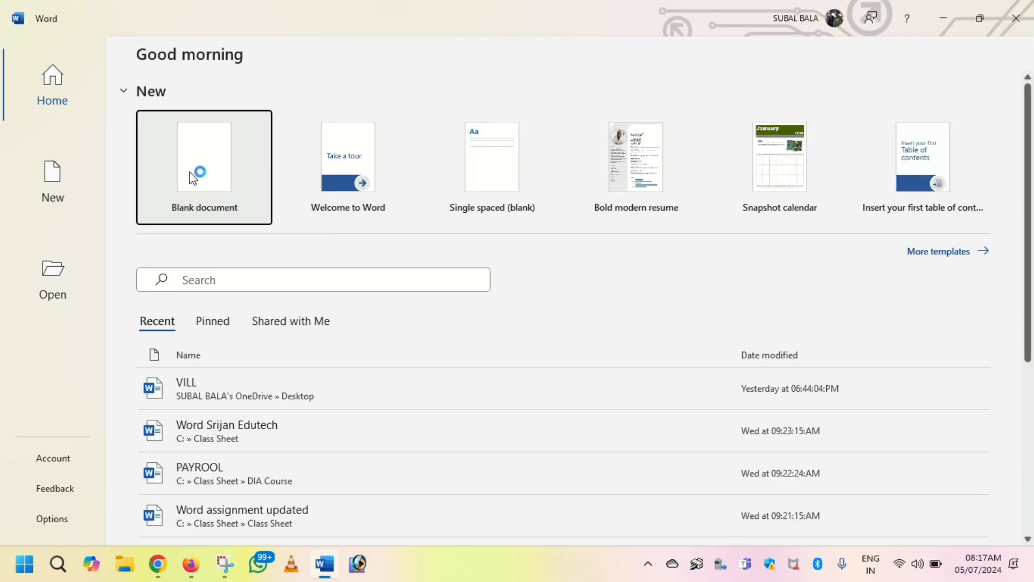
pyautogui.click(198, 174)
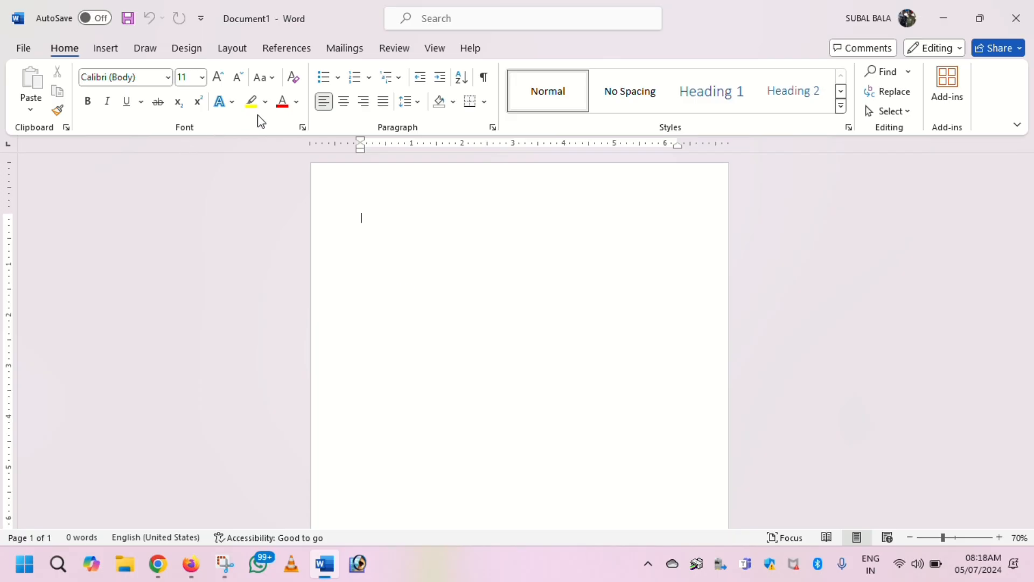
# Step: Add a page header to the document reading "SRIJAN EDUTECH FULTALA BRANCH"
pyautogui.click(107, 49)
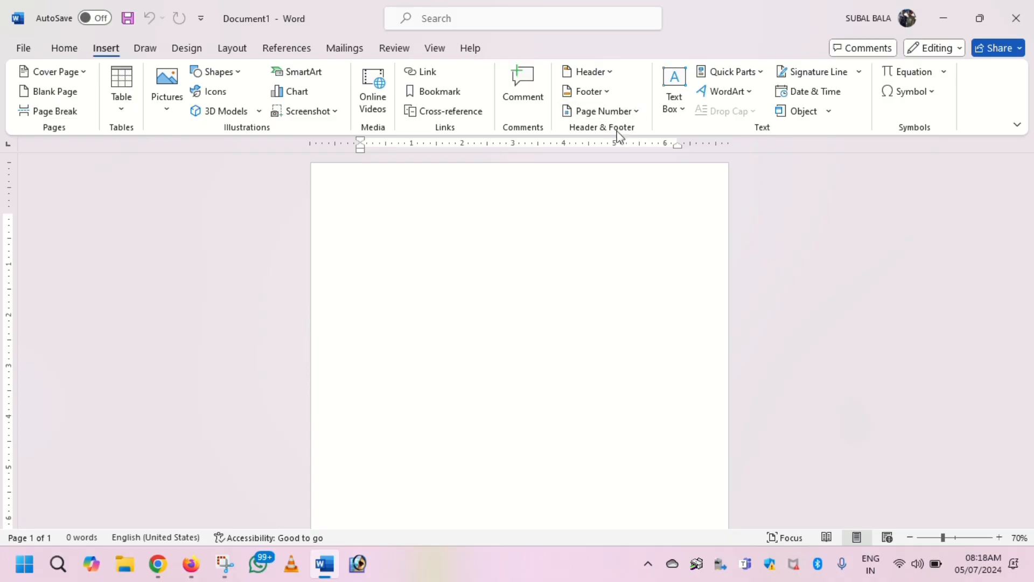
pyautogui.click(605, 71)
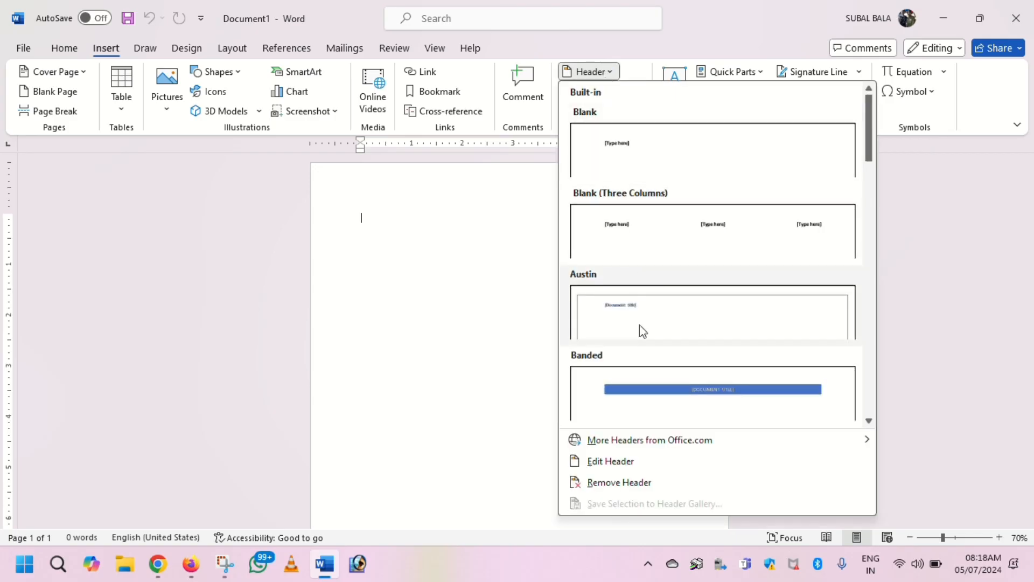
pyautogui.click(604, 465)
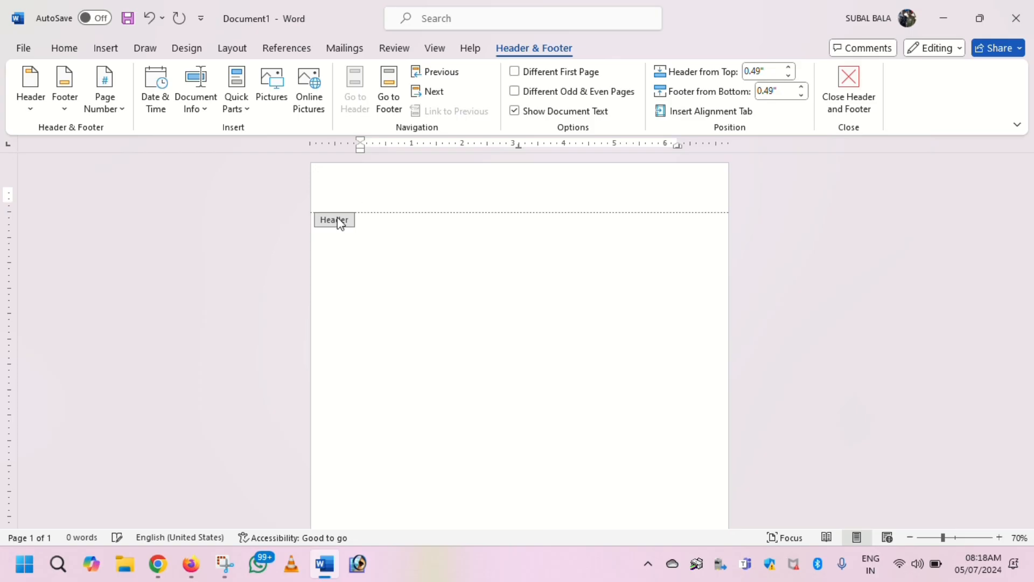
pyautogui.write('SRIJAN EDUTEC')
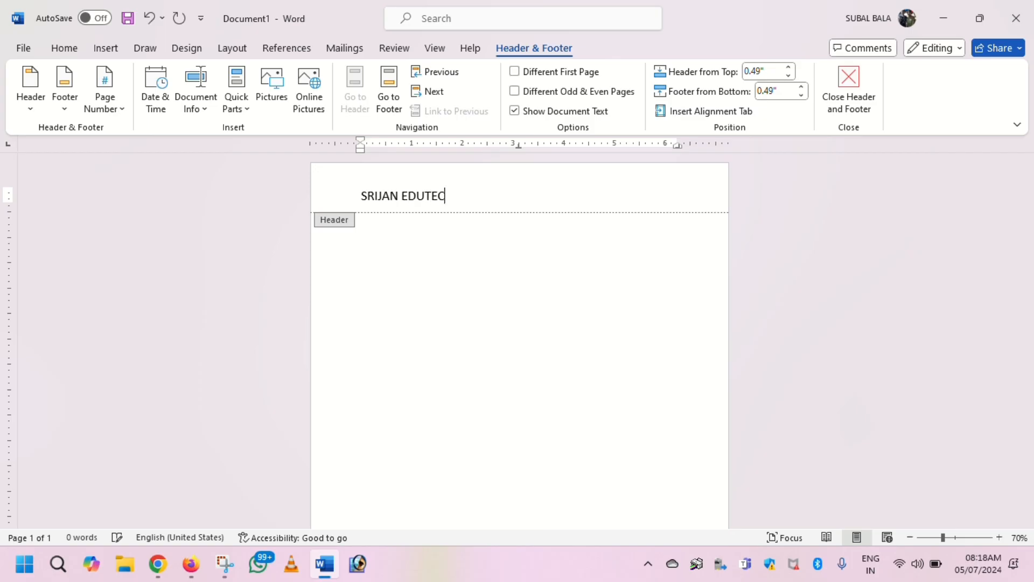
pyautogui.write('H FULTALA BRA')
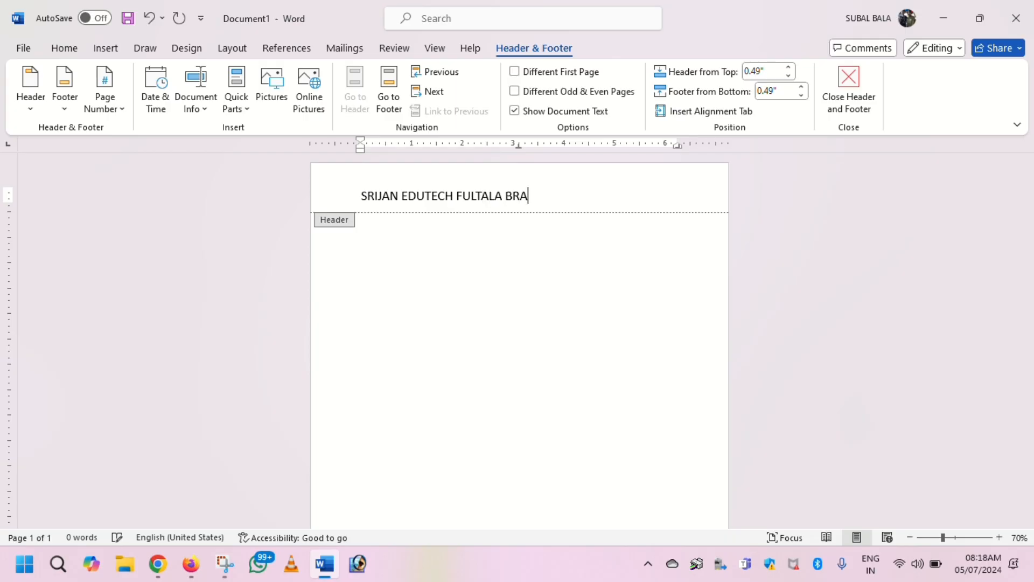
pyautogui.write('NCH')
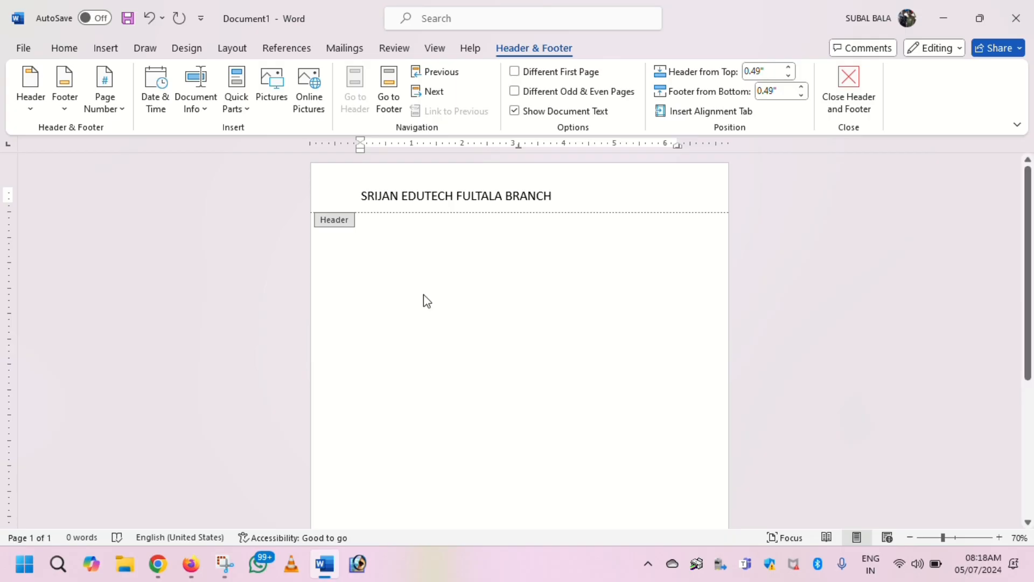
# Step: Enter "FULTALA" as the page footer and finish editing the header and footer
pyautogui.scroll(-5, 424, 295)
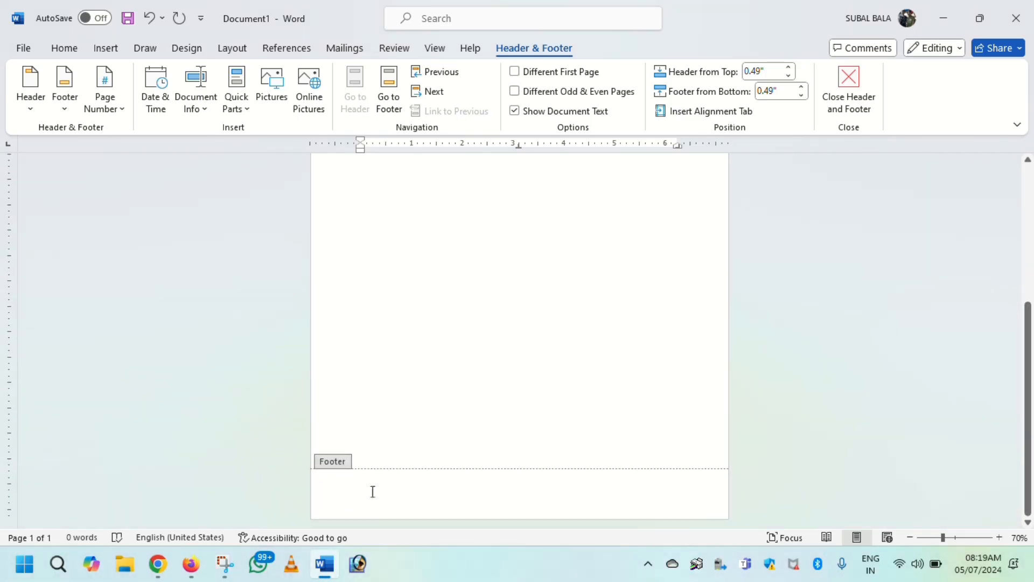
pyautogui.click(373, 490)
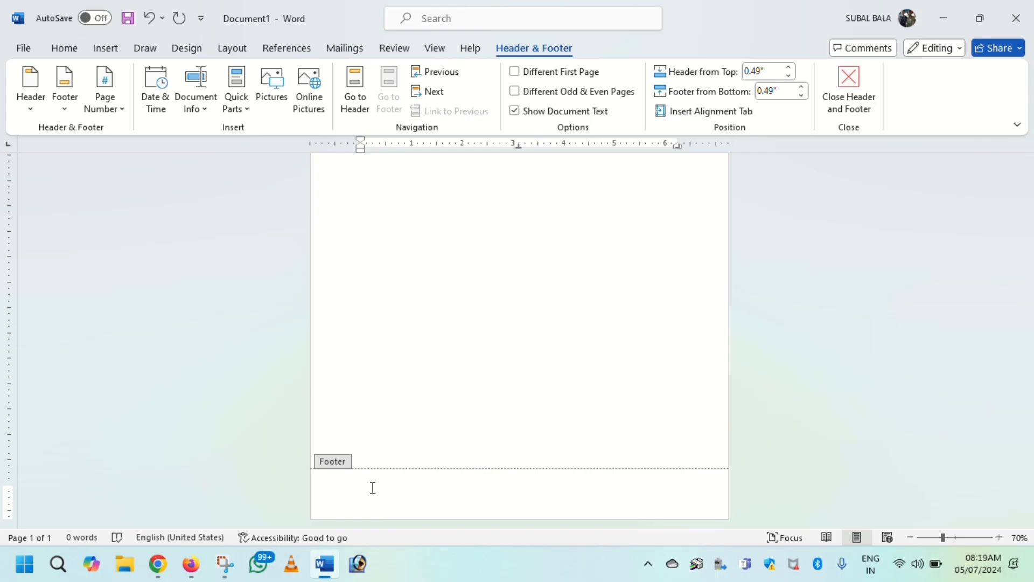
pyautogui.write('FULTAKA')
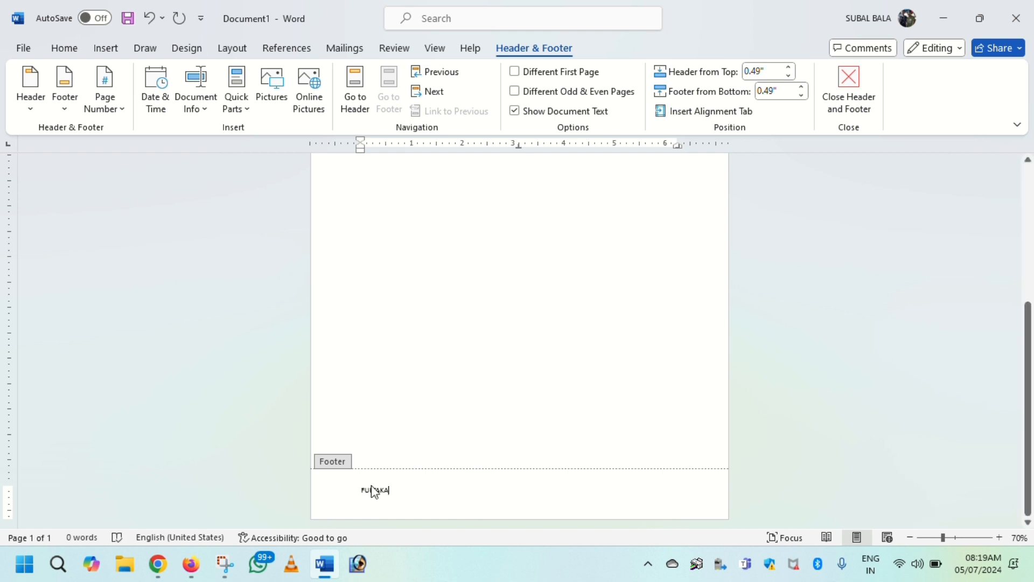
pyautogui.press('BackSpace')
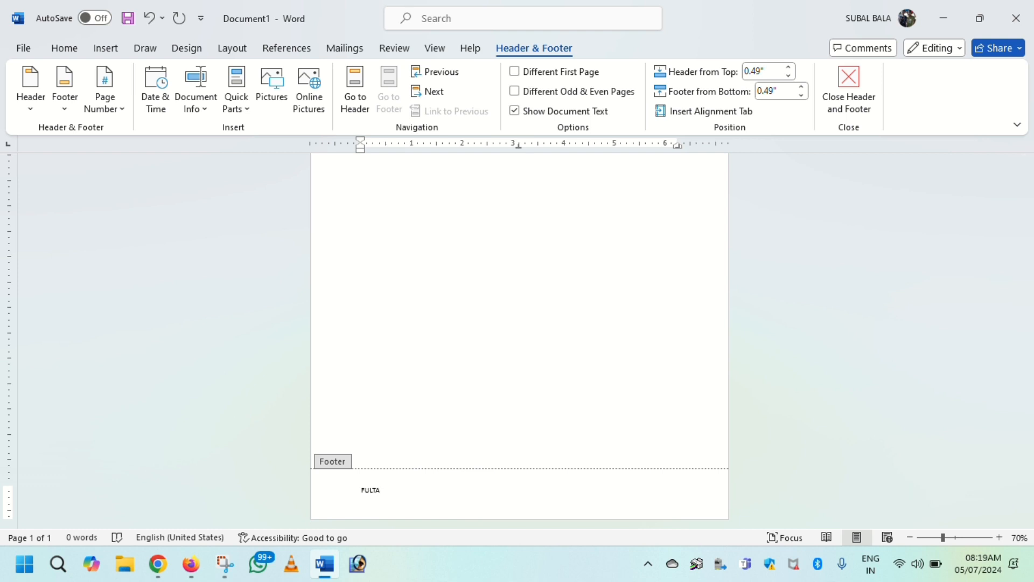
pyautogui.scroll(3, 485, 374)
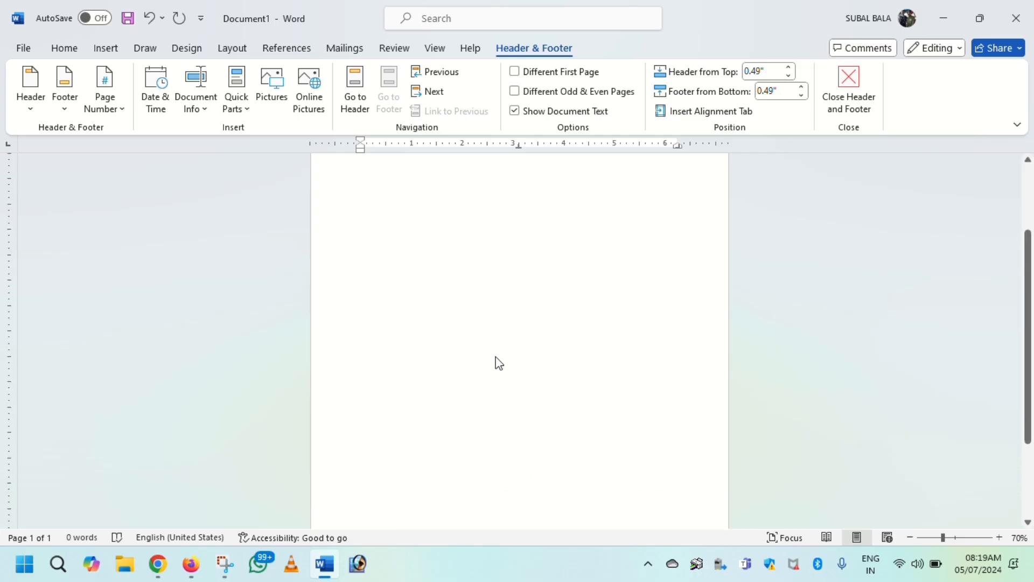
pyautogui.scroll(3, 499, 362)
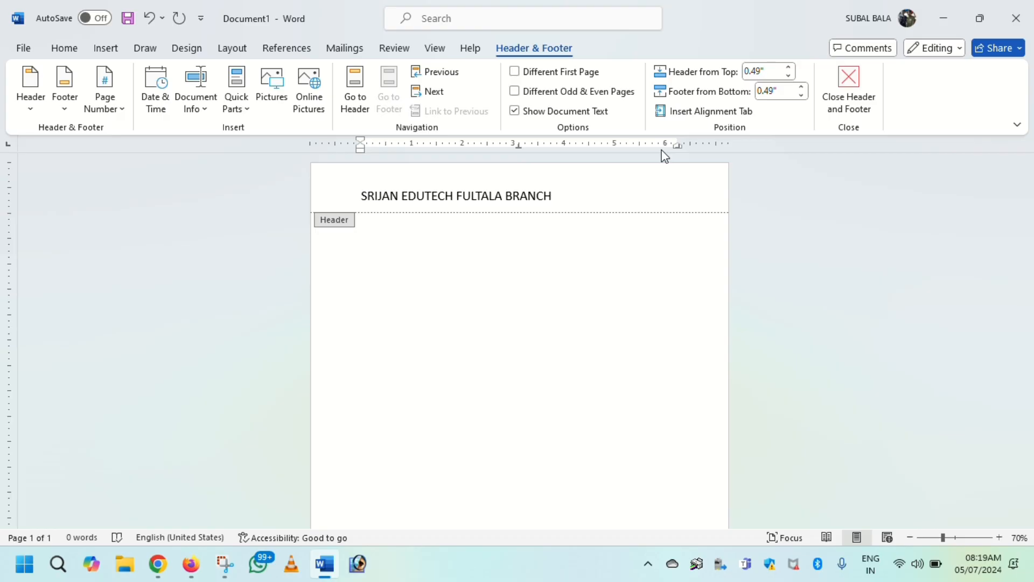
pyautogui.click(844, 101)
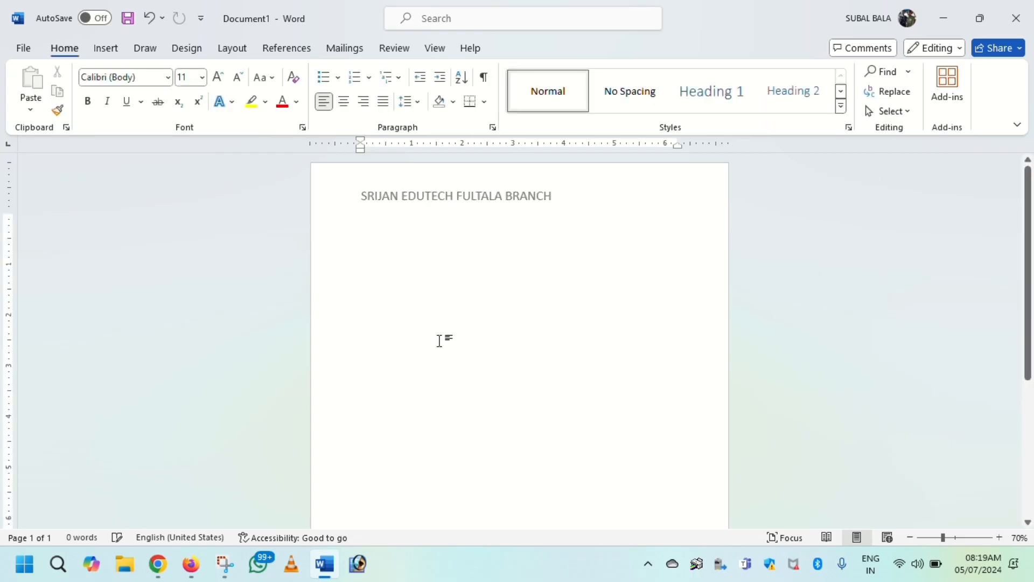
# Step: Insert a Next Page section break on the first page to start a second section
pyautogui.scroll(-2, 441, 348)
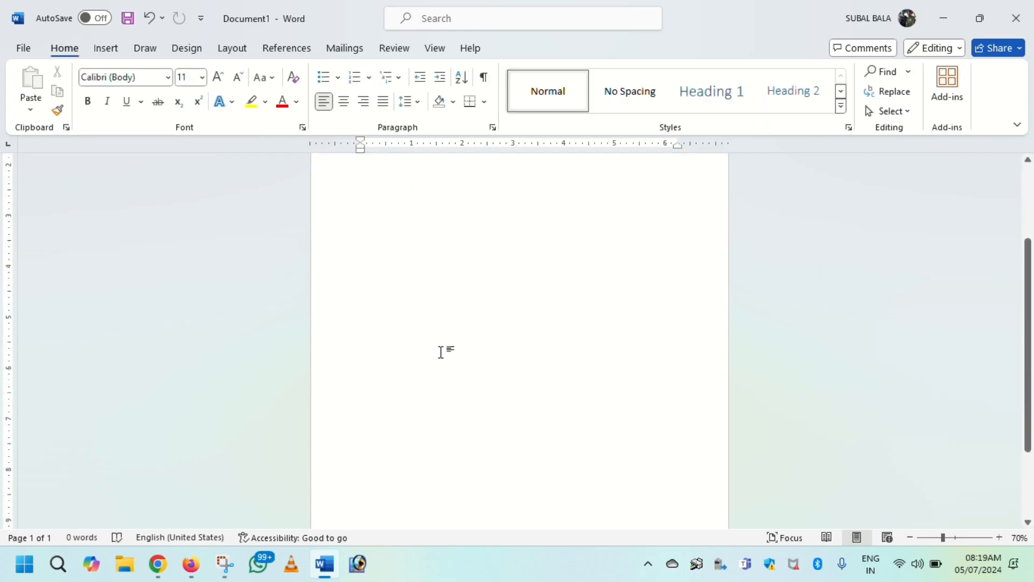
pyautogui.scroll(2, 441, 351)
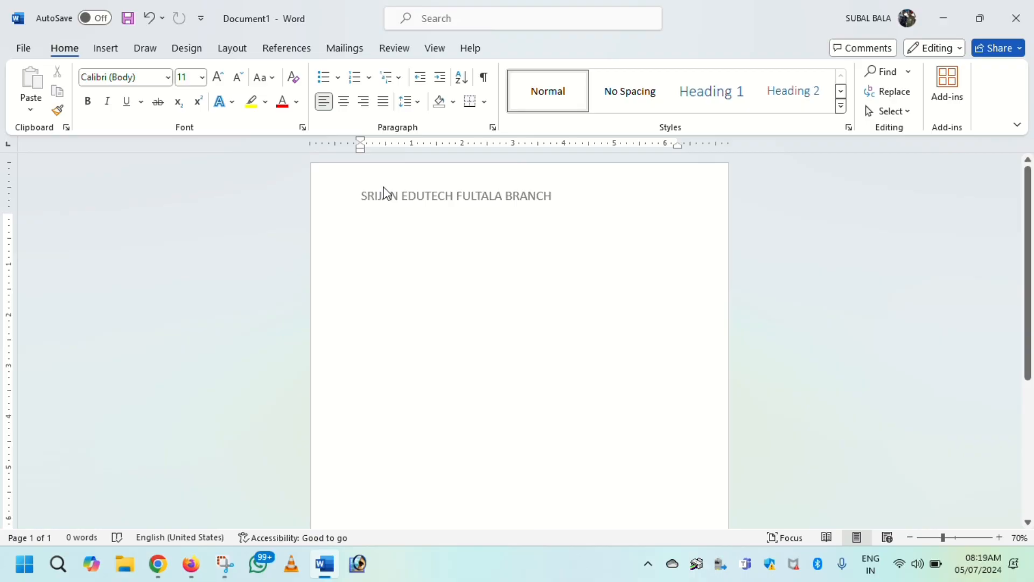
pyautogui.click(240, 50)
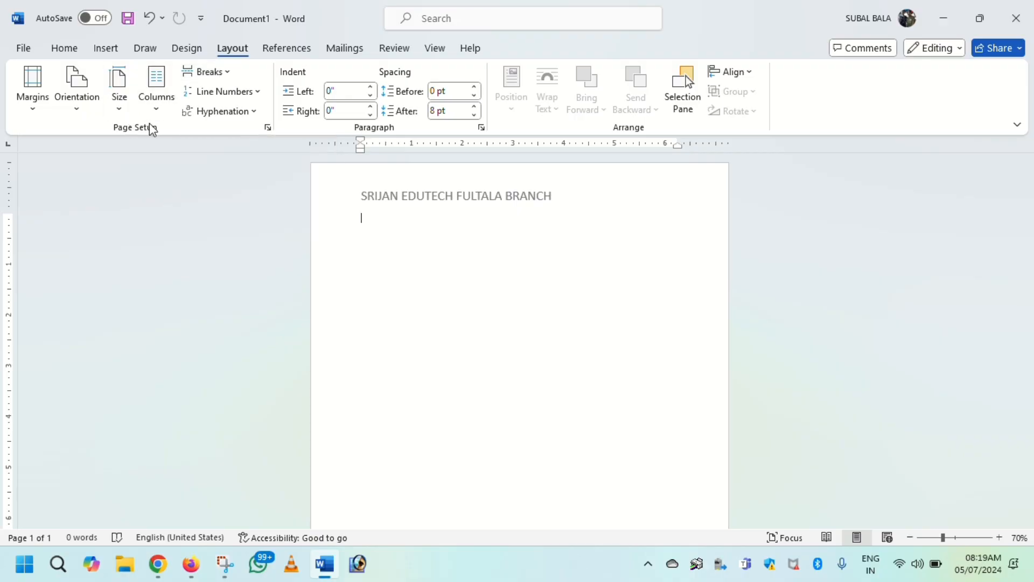
pyautogui.click(212, 74)
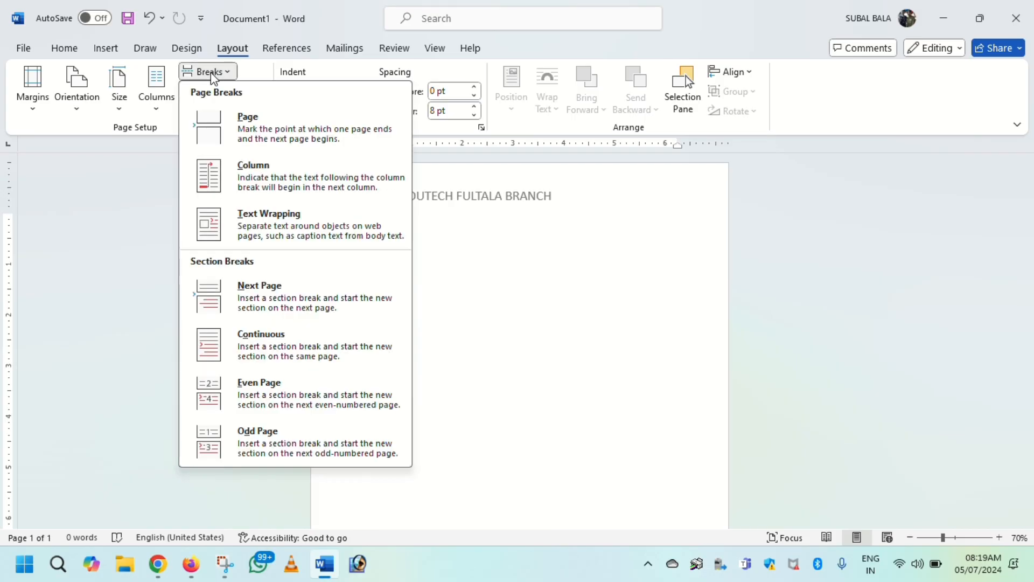
pyautogui.click(257, 295)
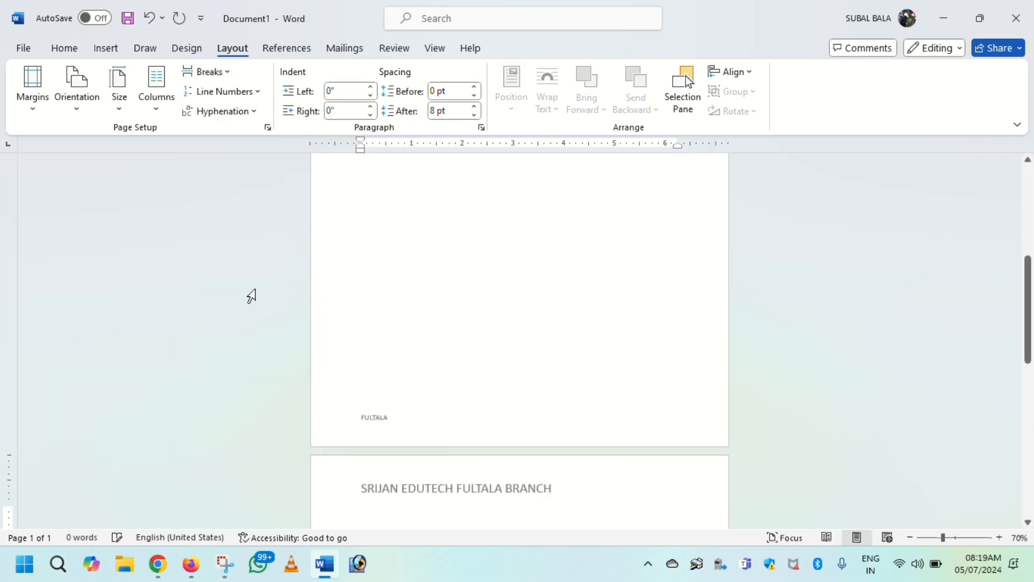
# Step: Edit the header on page 2 and unlink it from the previous section
pyautogui.scroll(-1, 555, 322)
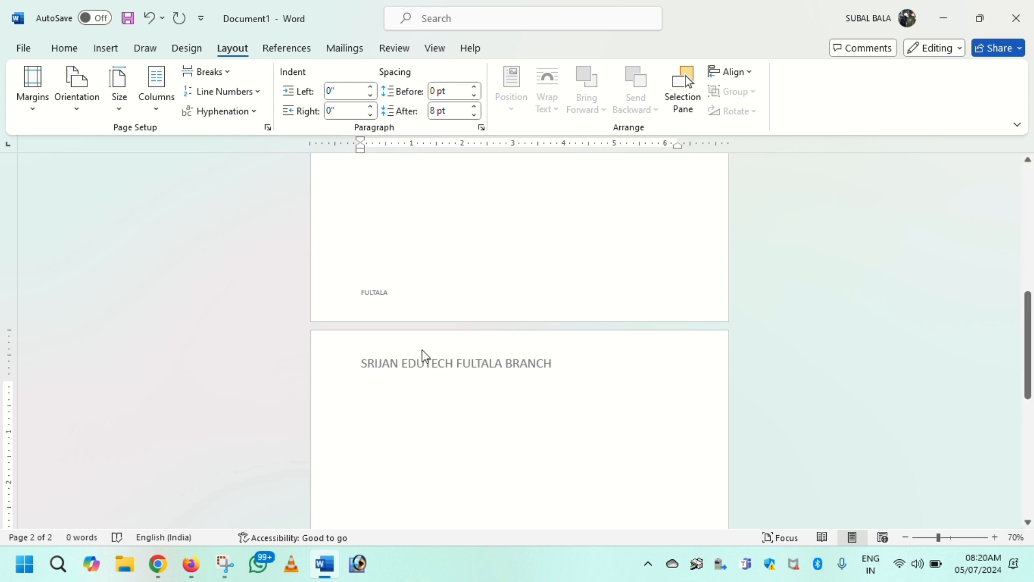
pyautogui.click(106, 48)
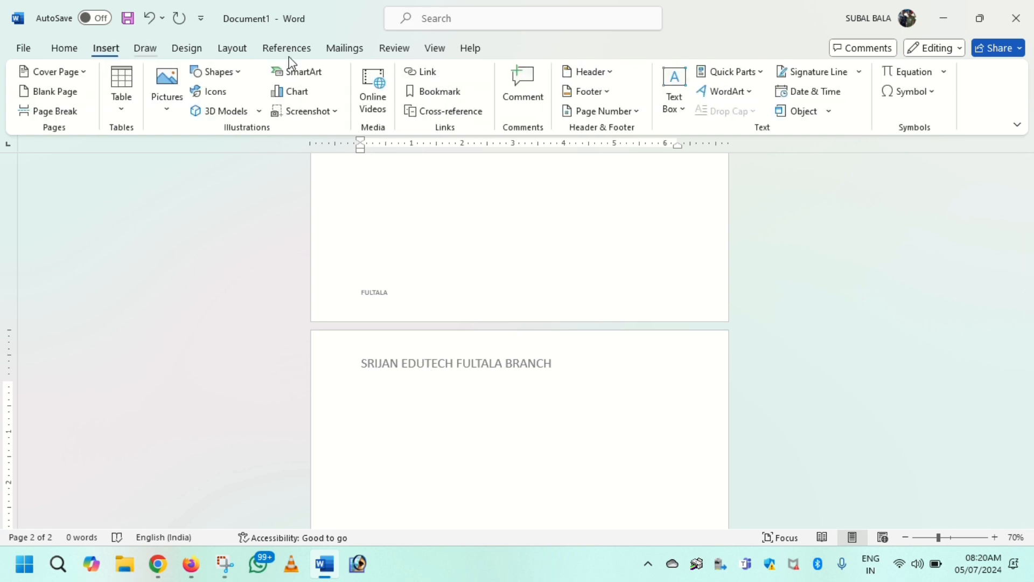
pyautogui.click(606, 70)
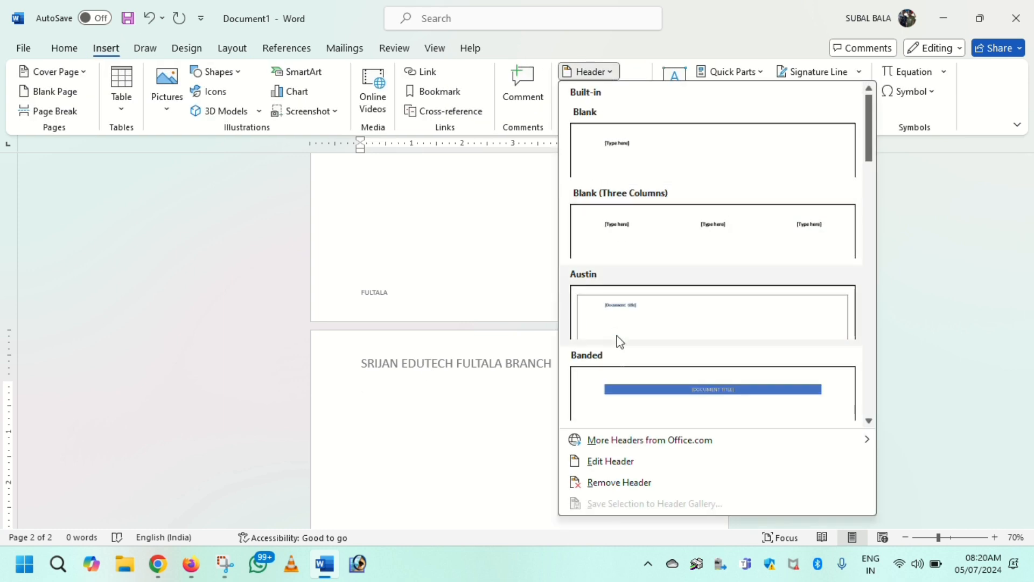
pyautogui.click(600, 462)
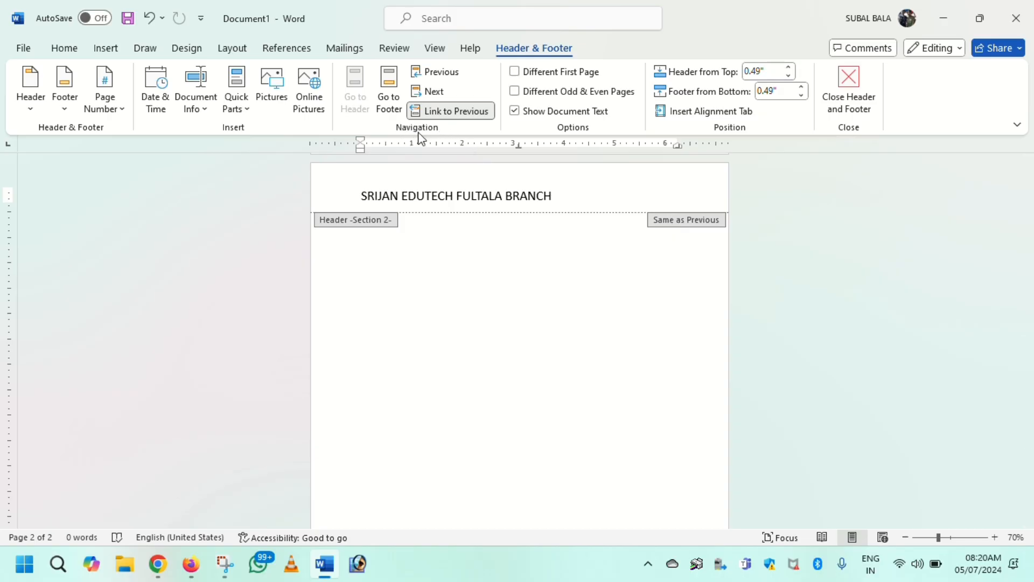
pyautogui.click(452, 113)
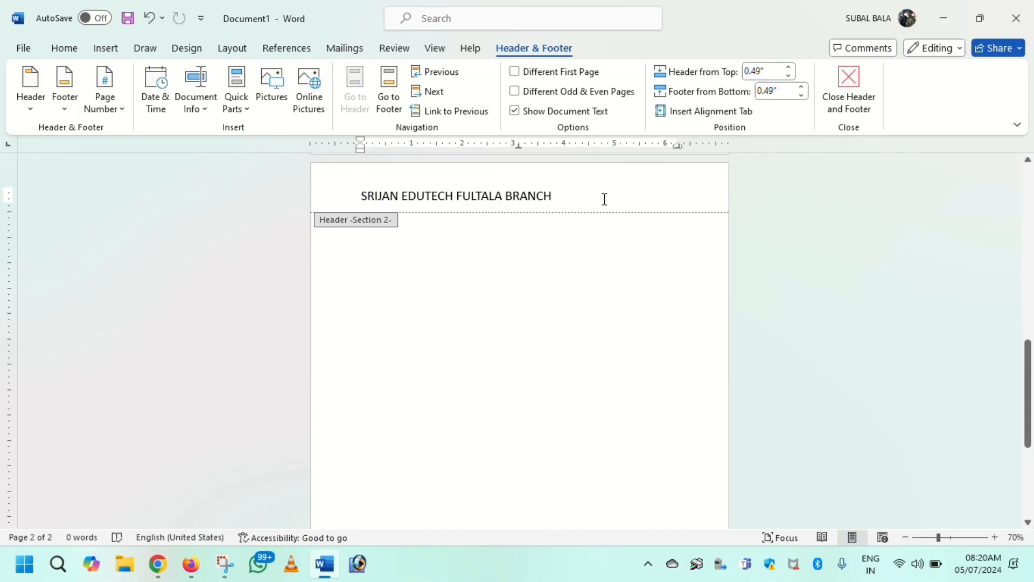
# Step: Replace the section 2 header text with "PRACTICES MAKES A MAN PERFECT" and finish editing the header
pyautogui.moveTo(605, 199); pyautogui.dragTo(324, 202)
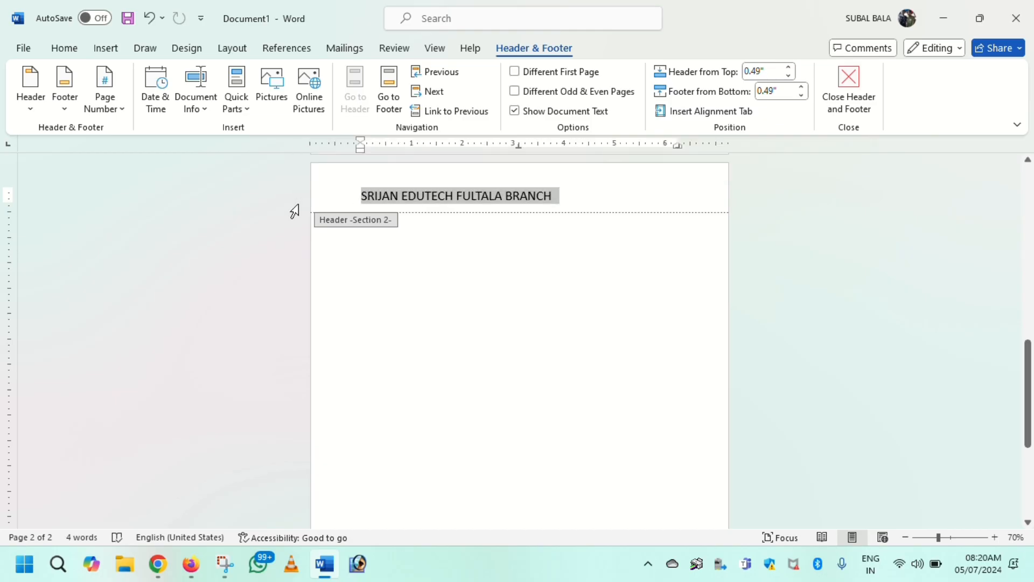
pyautogui.press('Delete')
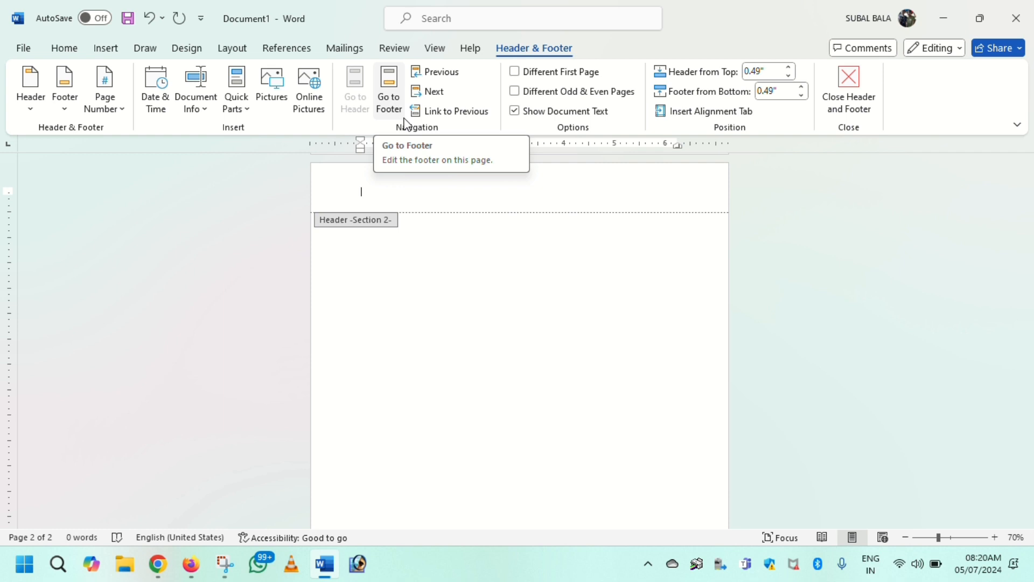
pyautogui.write('PR')
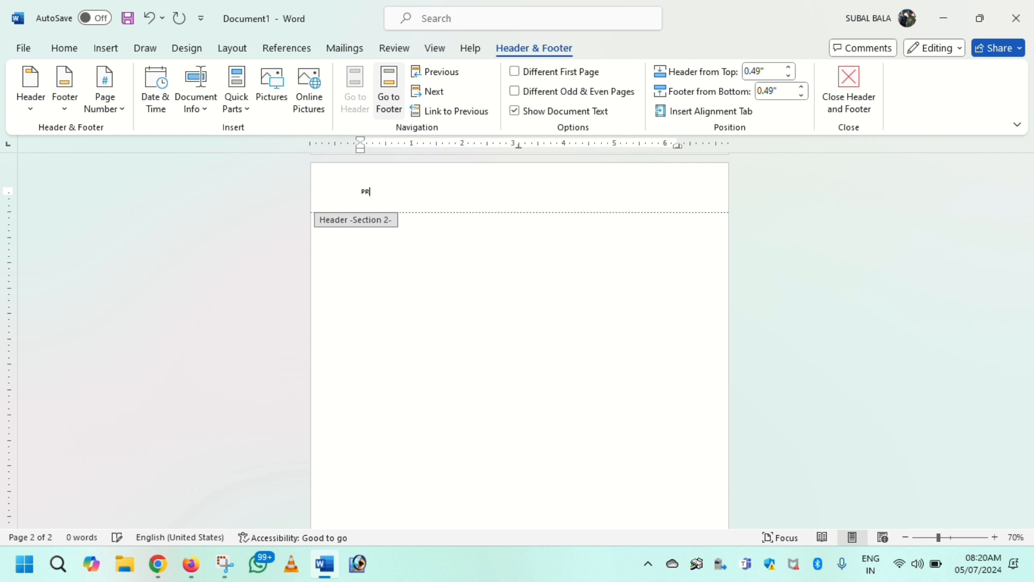
pyautogui.write('ACTICES MAKES A MAN PERFECT')
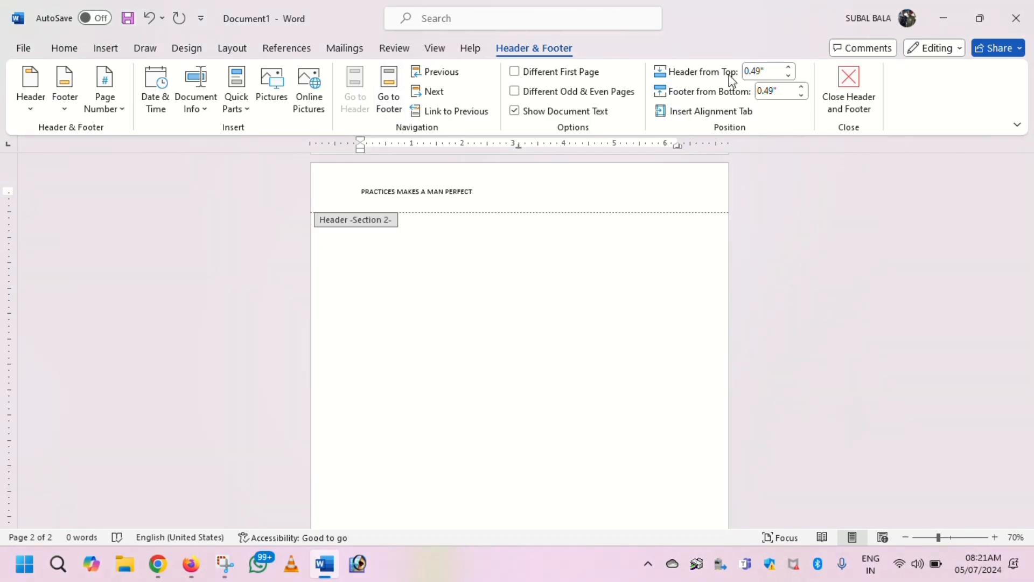
pyautogui.click(865, 96)
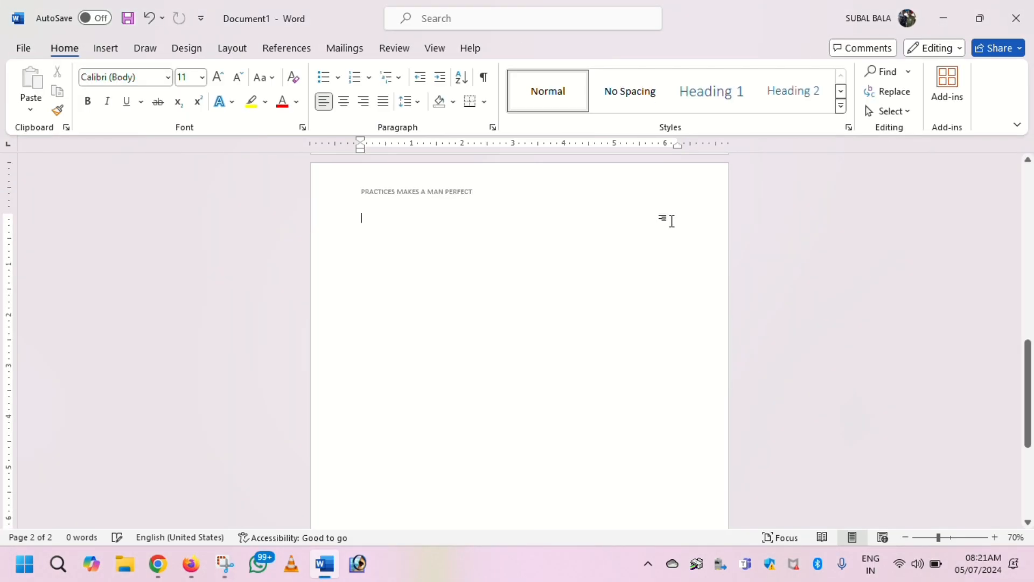
# Step: Insert a Next Page section break on page 2 to start a third section
pyautogui.scroll(5, 549, 298)
pyautogui.scroll(5, 550, 292)
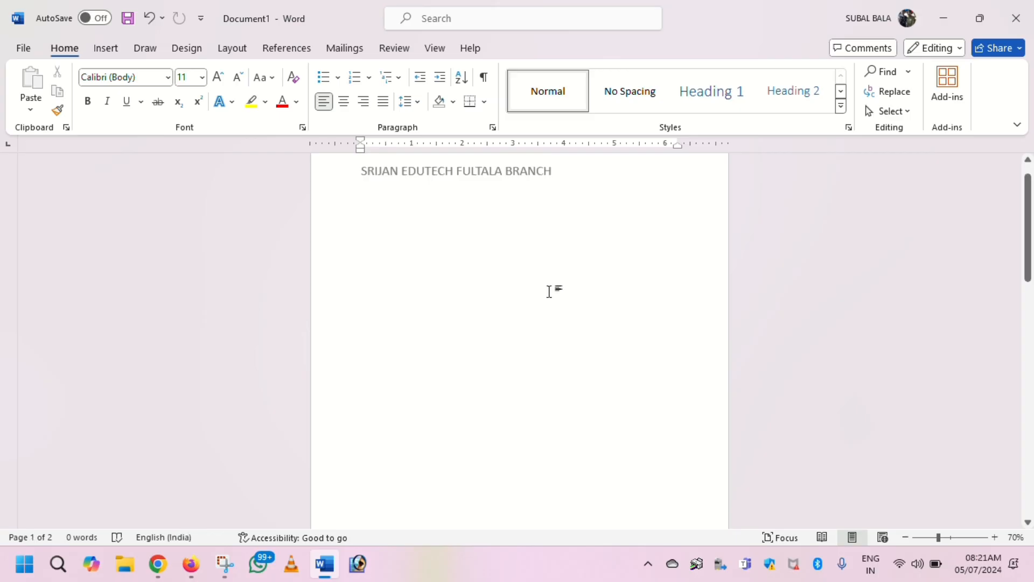
pyautogui.scroll(-5, 549, 292)
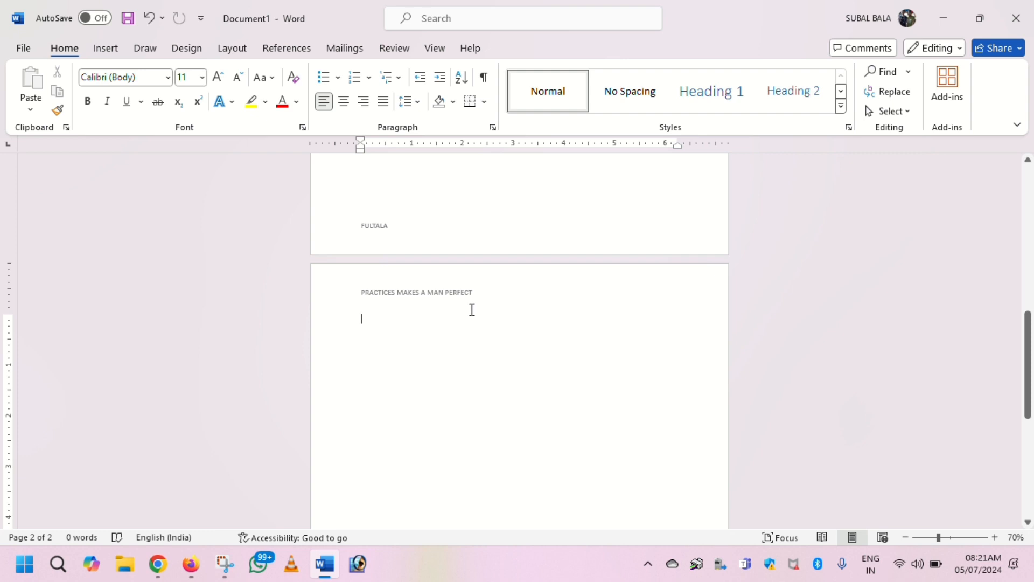
pyautogui.click(222, 51)
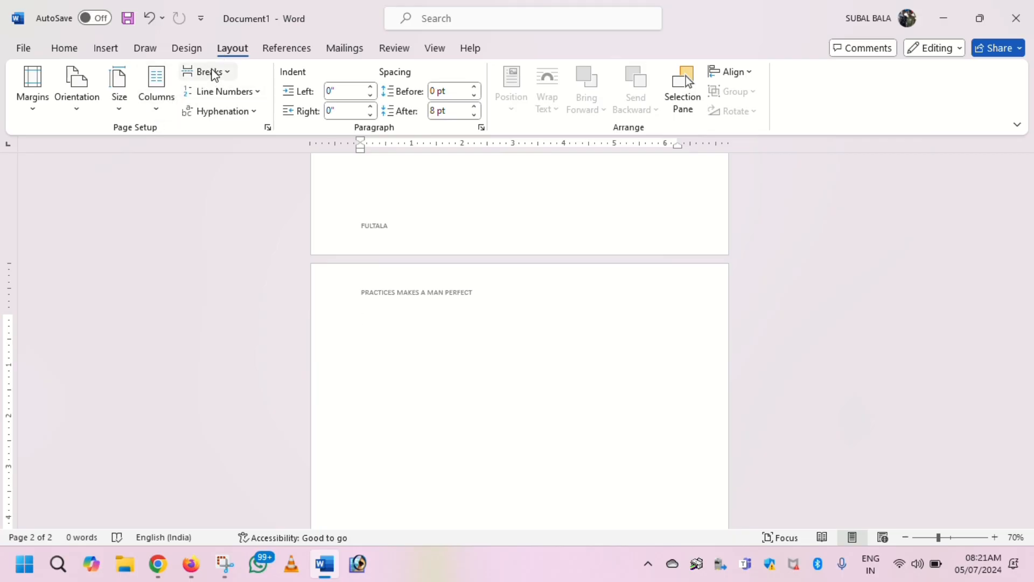
pyautogui.click(214, 74)
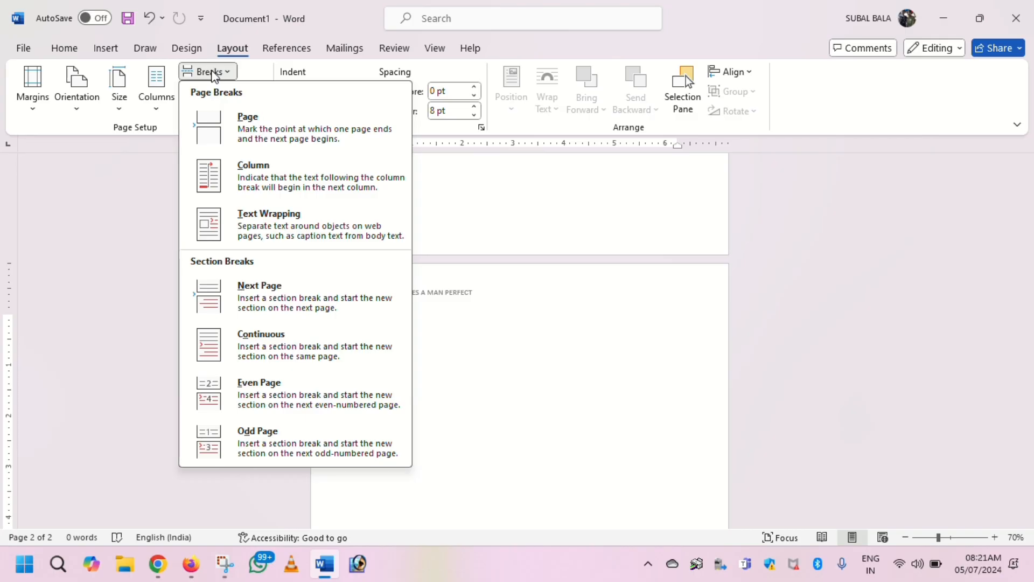
pyautogui.click(249, 295)
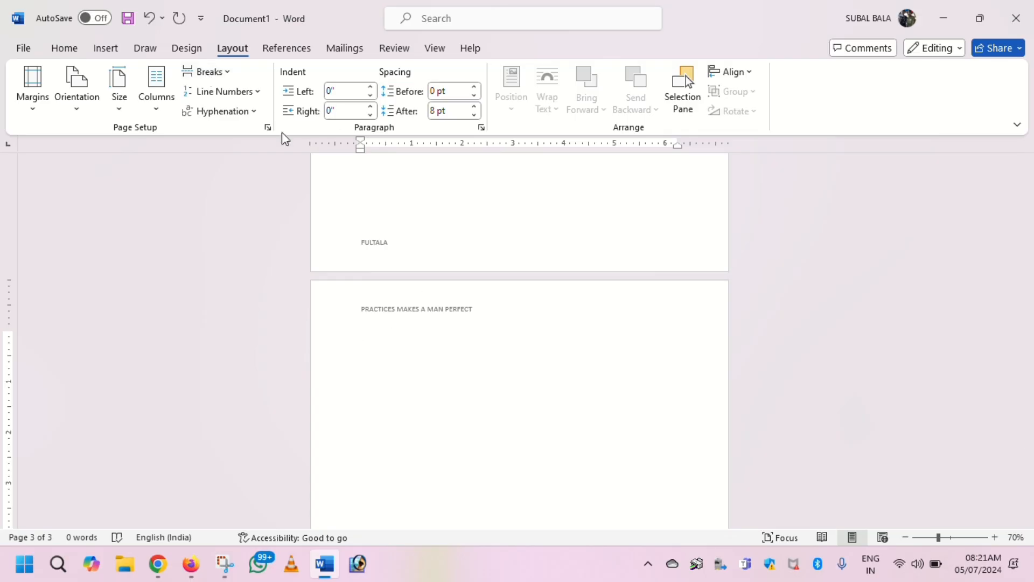
# Step: Unlink the section 3 header on page 3 from the previous section and delete its inherited text
pyautogui.doubleClick(478, 315)
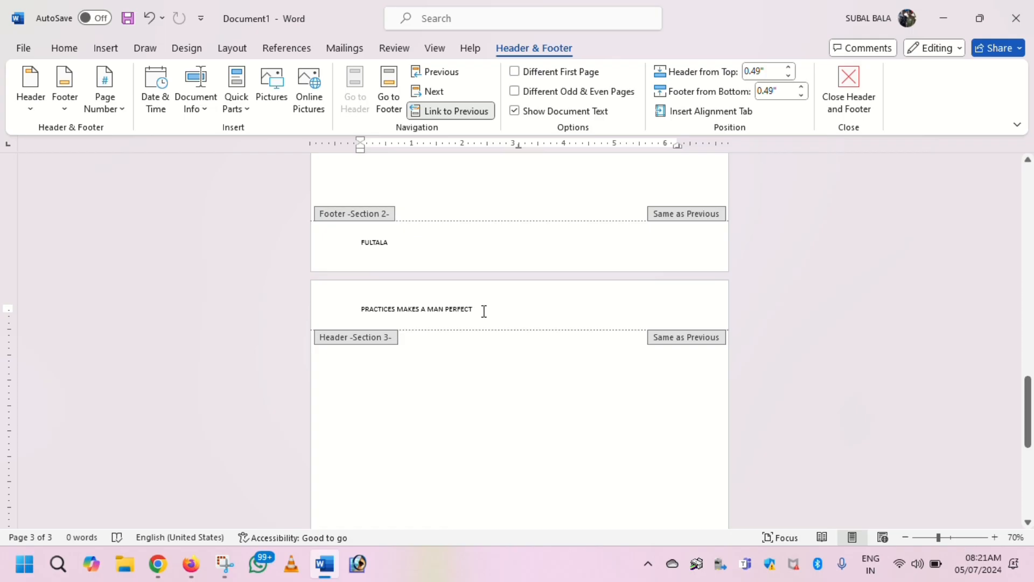
pyautogui.press('Home')
pyautogui.click(457, 112)
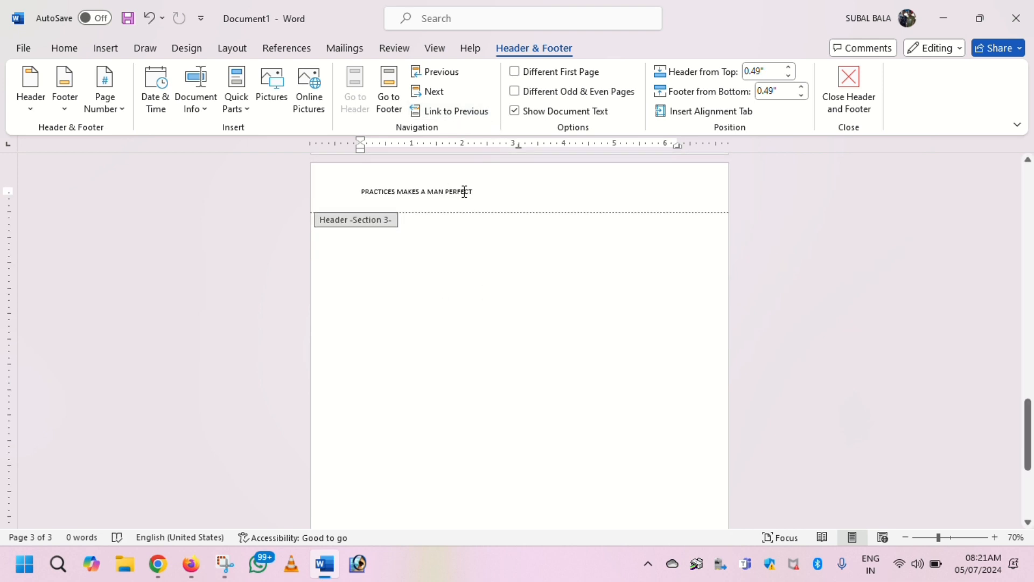
pyautogui.press('Delete')
pyautogui.press('Delete')
pyautogui.press('Delete')
pyautogui.press('Delete')
pyautogui.press('Delete')
pyautogui.press('Delete')
pyautogui.press('Delete')
pyautogui.press('Delete')
pyautogui.press('Delete')
pyautogui.press('Delete')
pyautogui.press('Delete')
pyautogui.press('Delete')
pyautogui.press('Delete')
pyautogui.press('Delete')
pyautogui.press('Delete')
pyautogui.press('Delete')
pyautogui.press('Delete')
pyautogui.press('Delete')
pyautogui.press('Delete')
pyautogui.press('Delete')
pyautogui.press('Delete')
pyautogui.press('Delete')
pyautogui.press('Delete')
pyautogui.press('Delete')
pyautogui.press('Delete')
pyautogui.press('Delete')
pyautogui.press('Delete')
pyautogui.press('Delete')
pyautogui.press('Delete')
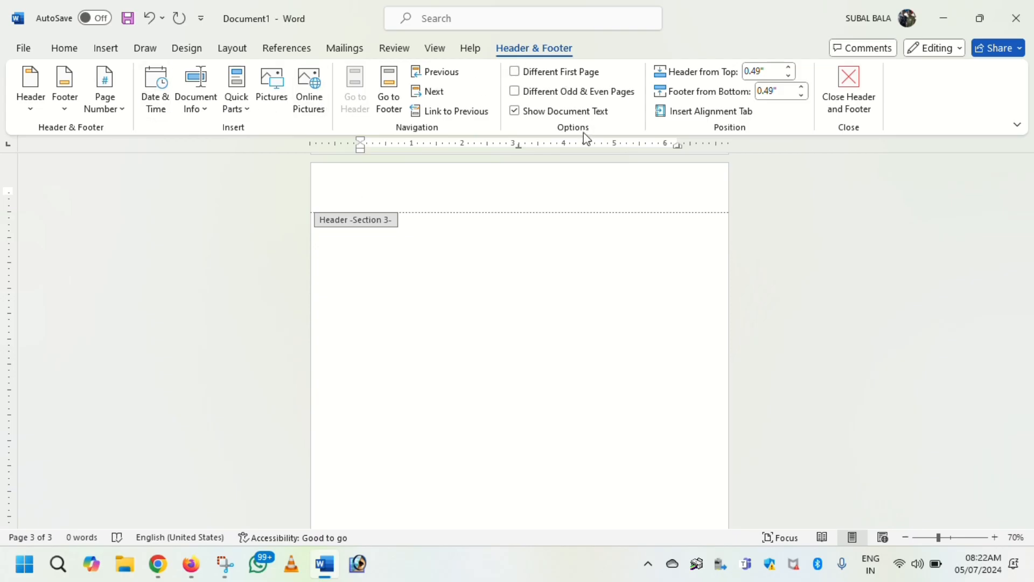
# Step: Insert the date and time with seconds (7/5/2024 8:22:19 AM format) in the section 3 header, set to update automatically
pyautogui.click(512, 15)
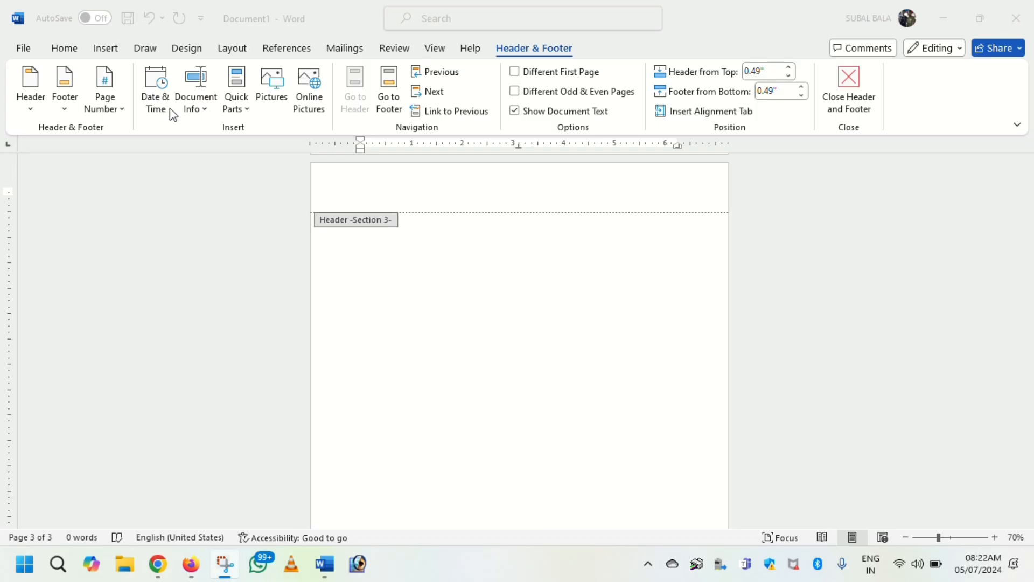
pyautogui.click(156, 111)
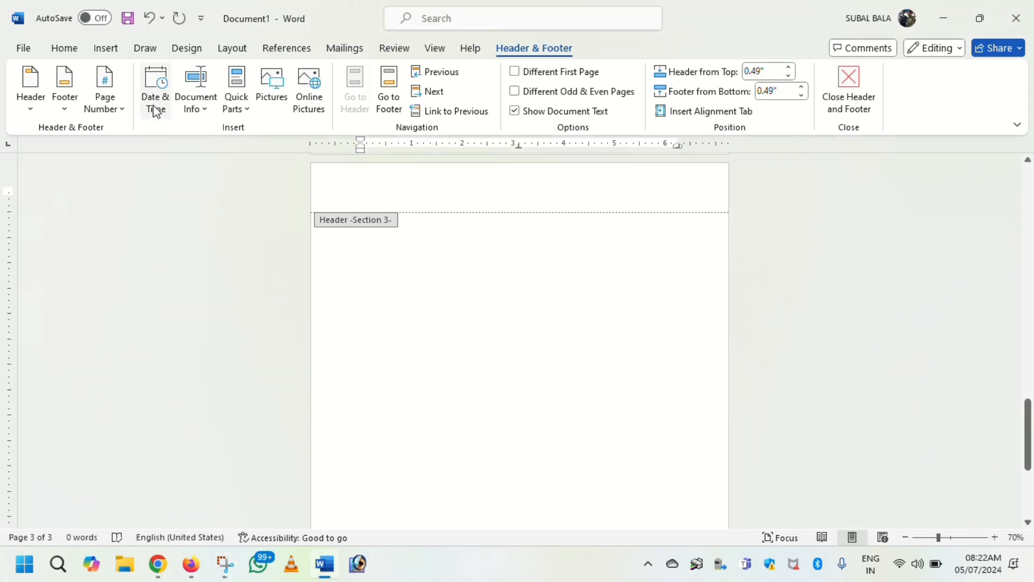
pyautogui.click(156, 111)
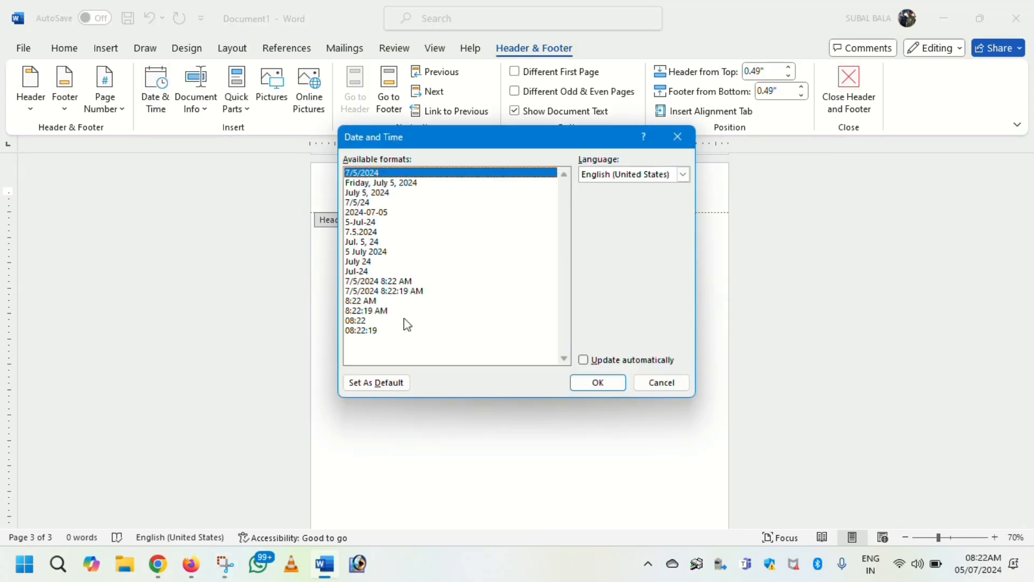
pyautogui.click(406, 294)
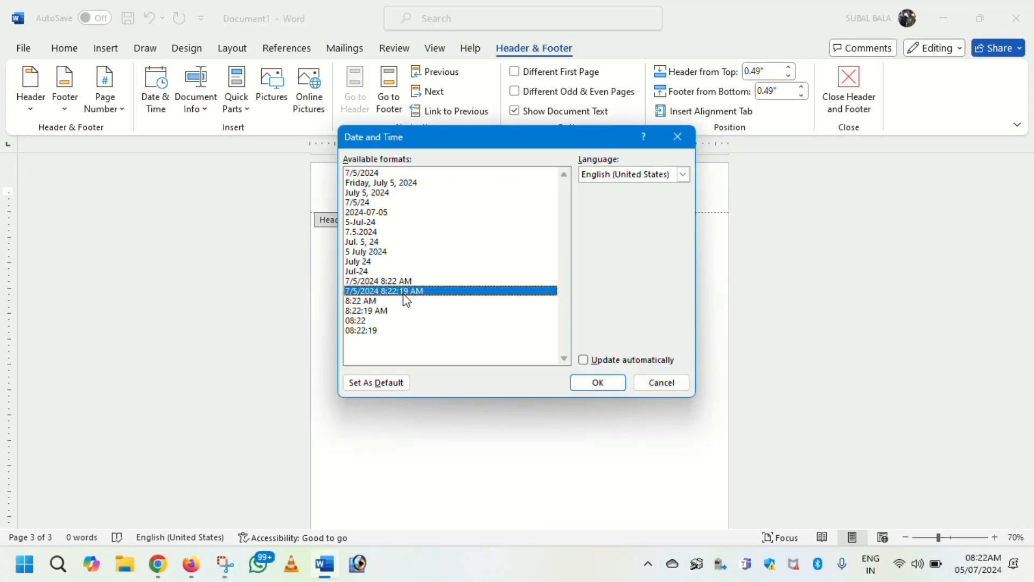
pyautogui.click(584, 360)
pyautogui.click(598, 384)
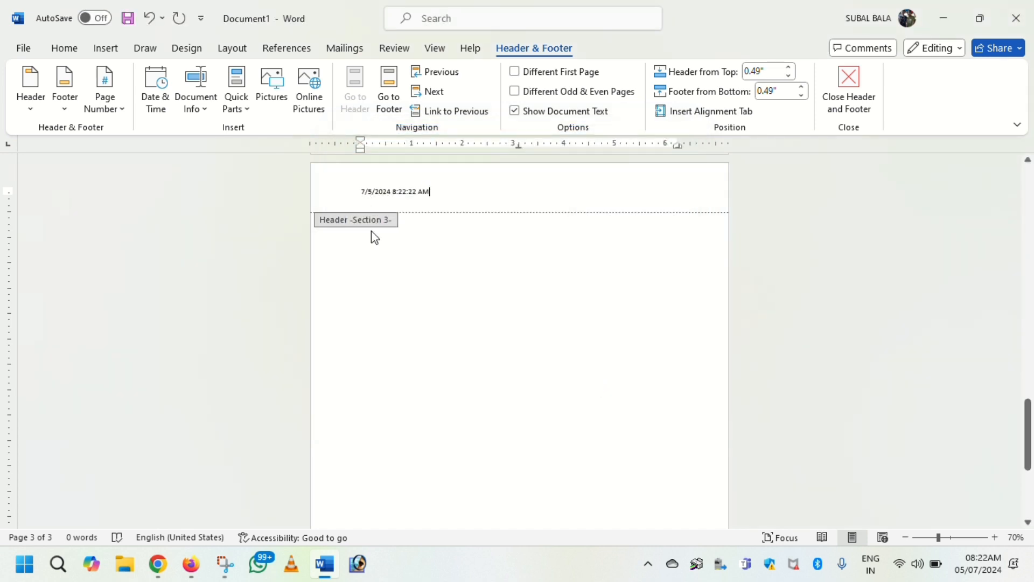
# Step: Enlarge the date and time text in the section 3 header and finish editing the header
pyautogui.moveTo(443, 192); pyautogui.dragTo(305, 171)
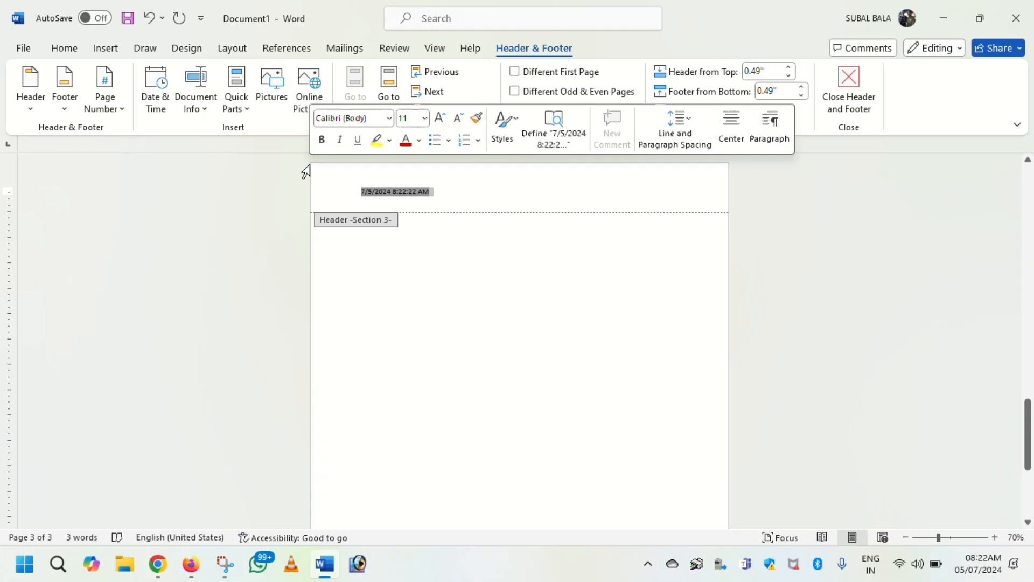
pyautogui.hotkey('ctrl', ']')
pyautogui.hotkey('ctrl', ']')
pyautogui.hotkey('ctrl', ']')
pyautogui.hotkey('ctrl', ']')
pyautogui.hotkey('ctrl', ']')
pyautogui.hotkey('ctrl', ']')
pyautogui.hotkey('ctrl', ']')
pyautogui.hotkey('ctrl', ']')
pyautogui.hotkey('ctrl', ']')
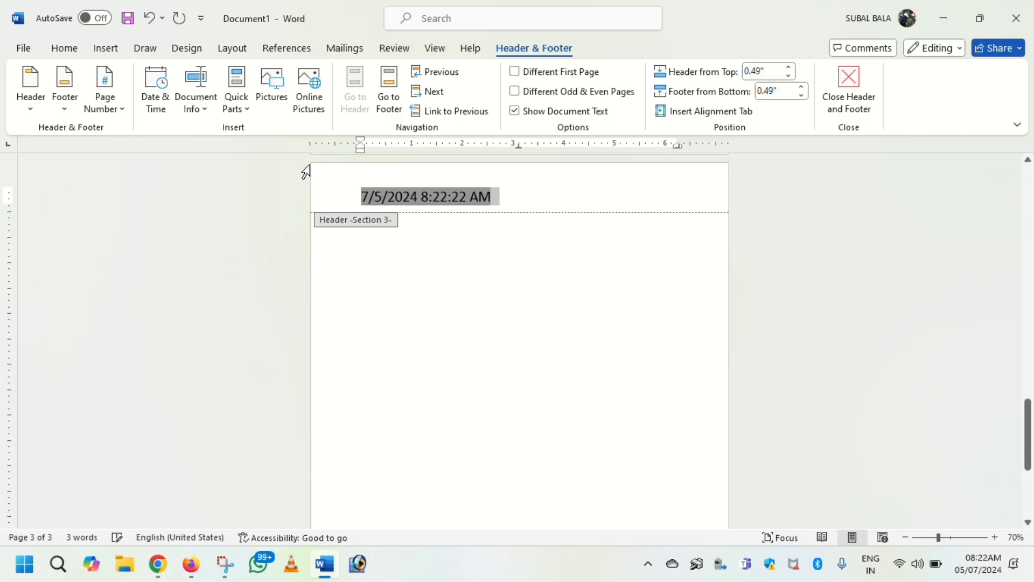
pyautogui.click(856, 99)
# Step: Review the headers from page 3 back to the first page
pyautogui.scroll(5, 638, 333)
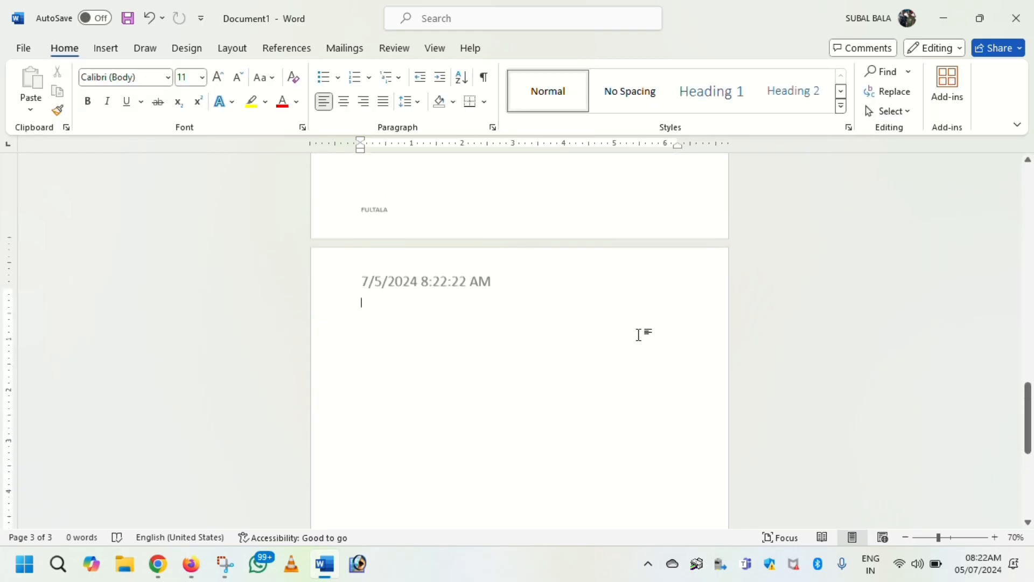
pyautogui.scroll(15, 638, 331)
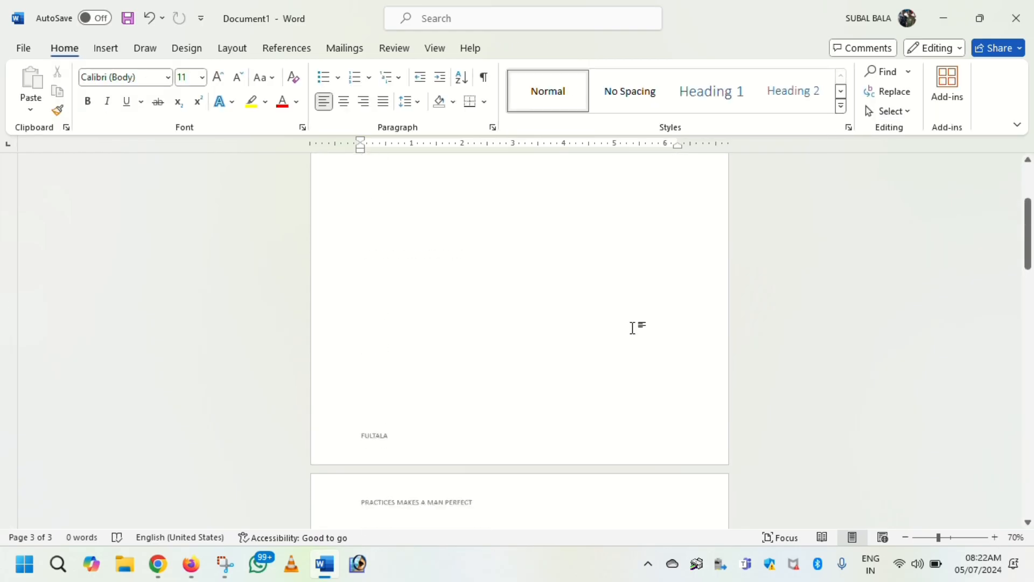
pyautogui.click(632, 328)
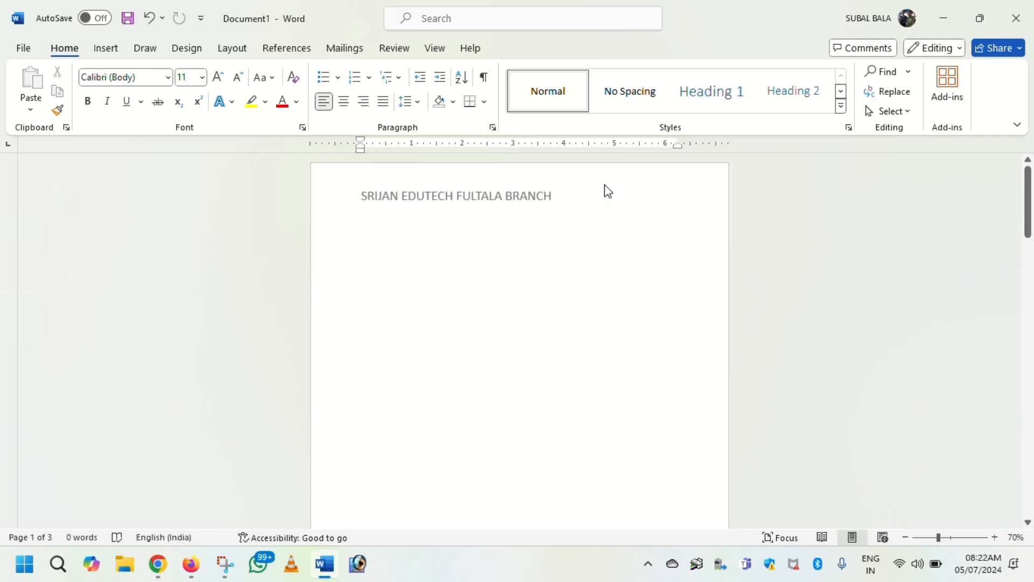